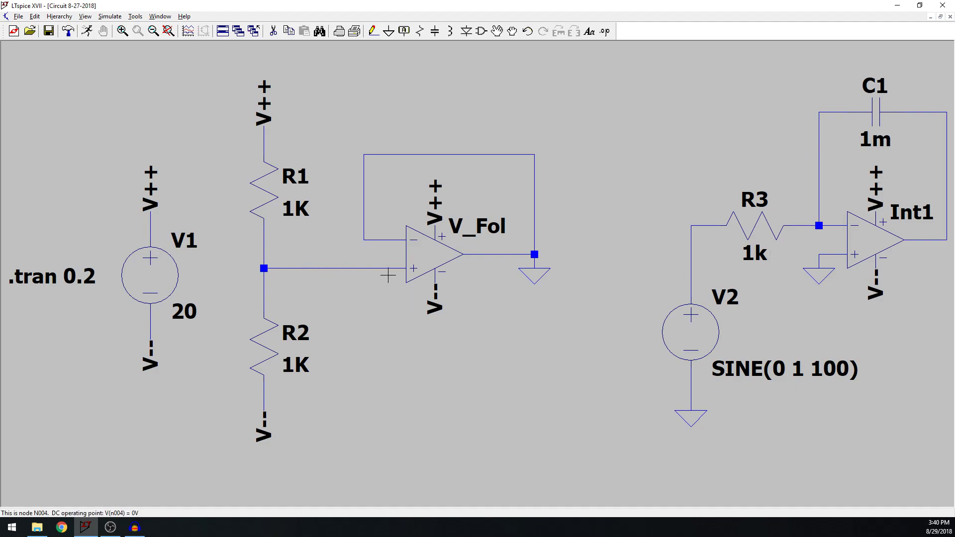
Run the transient simulation and plot the integrator's output voltage together with V2's input voltage.
scroll(429, 283, down, 3)
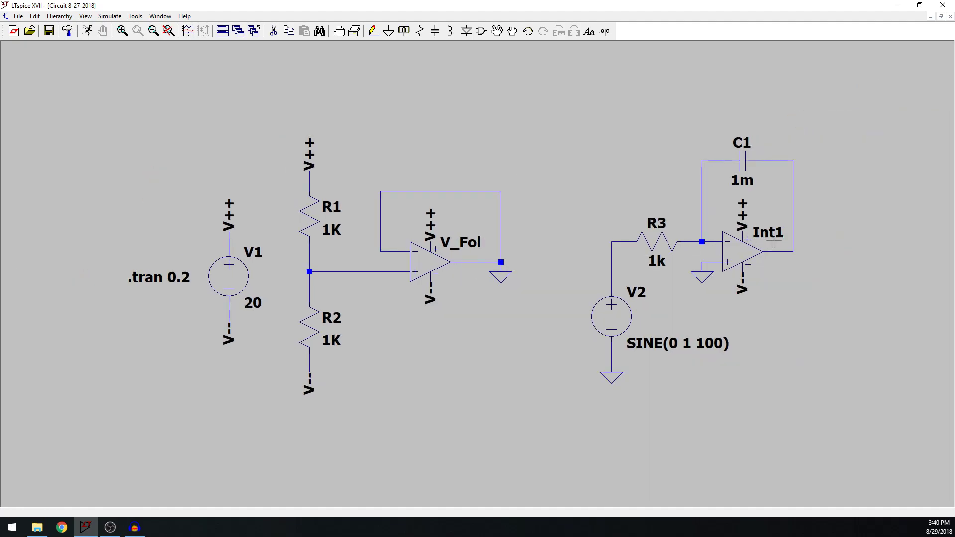
scroll(822, 243, up, 3)
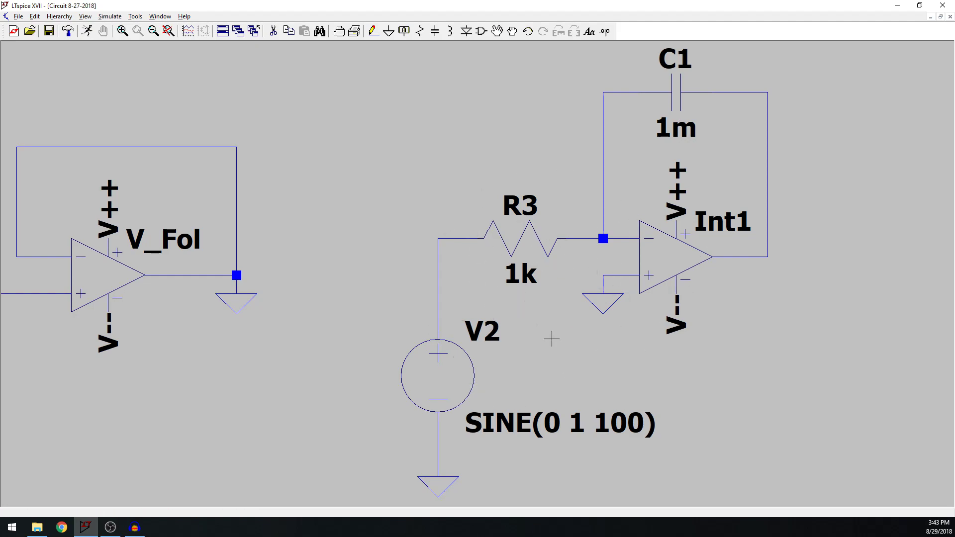
click(109, 17)
click(120, 29)
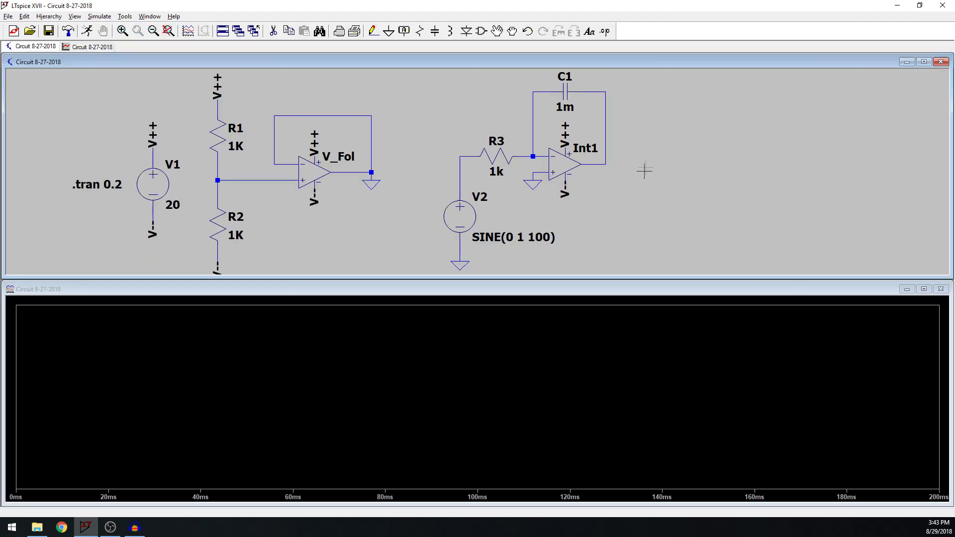
click(609, 158)
click(460, 178)
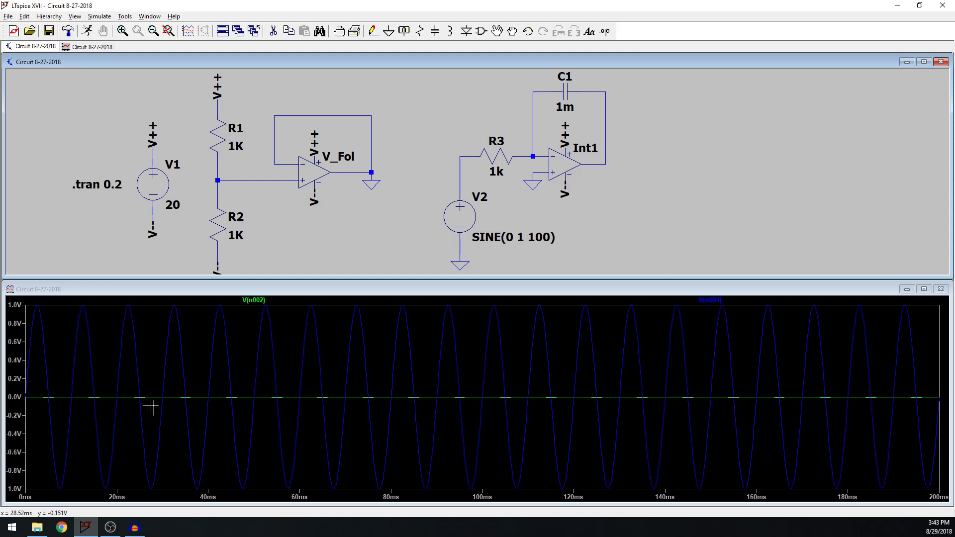
Show V2's input trace alone, the integrator's output trace alone, and both traces together.
click(462, 172)
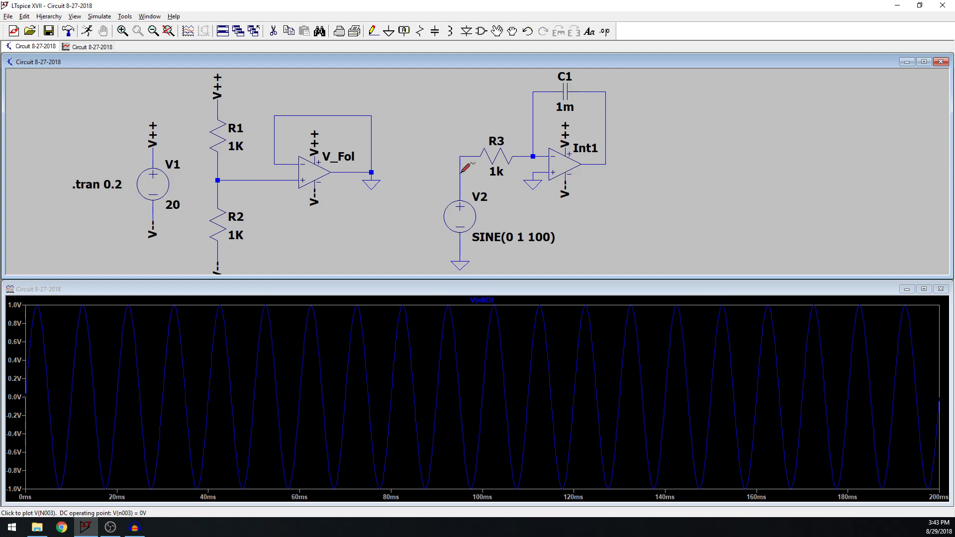
click(610, 159)
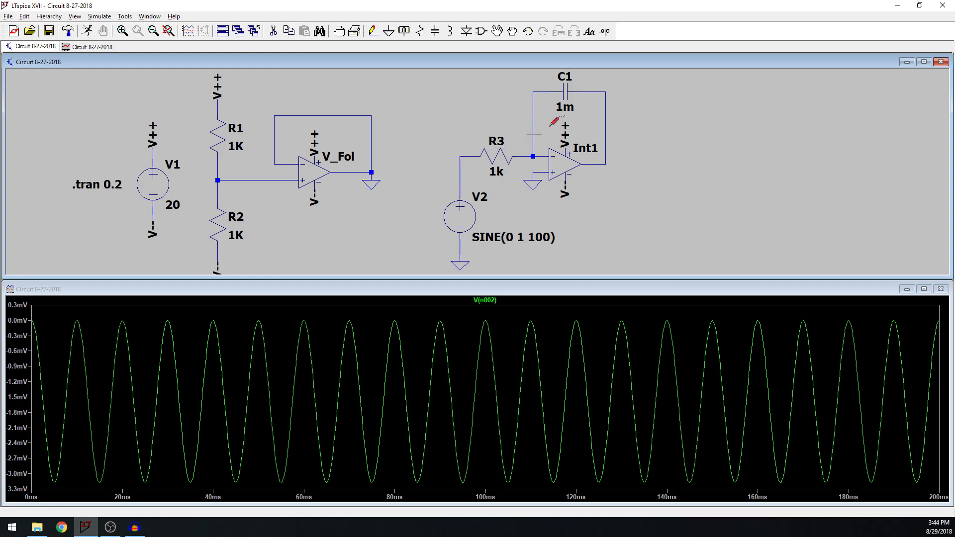
click(460, 194)
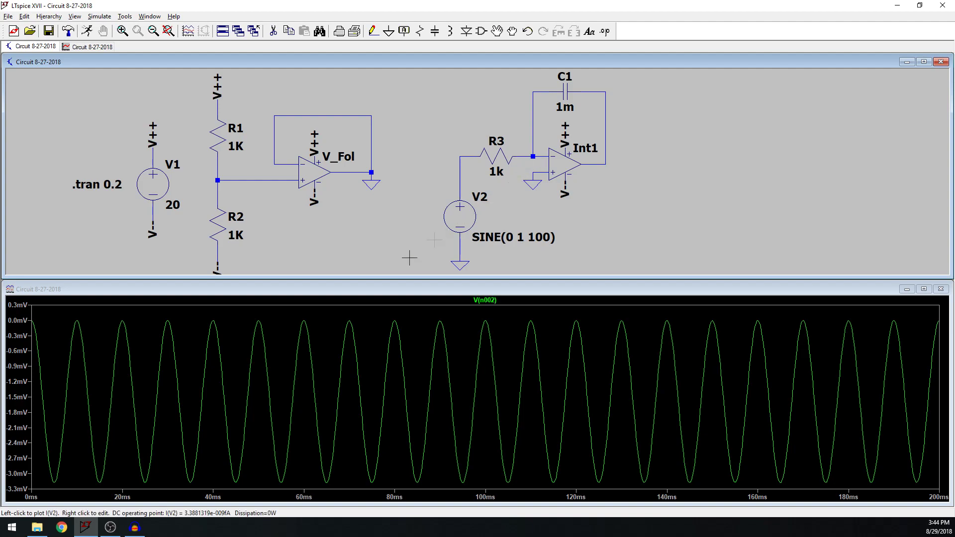
Set R3 to 1 ohm and C1 to 1 farad, and rerun the simulation.
right_click(495, 154)
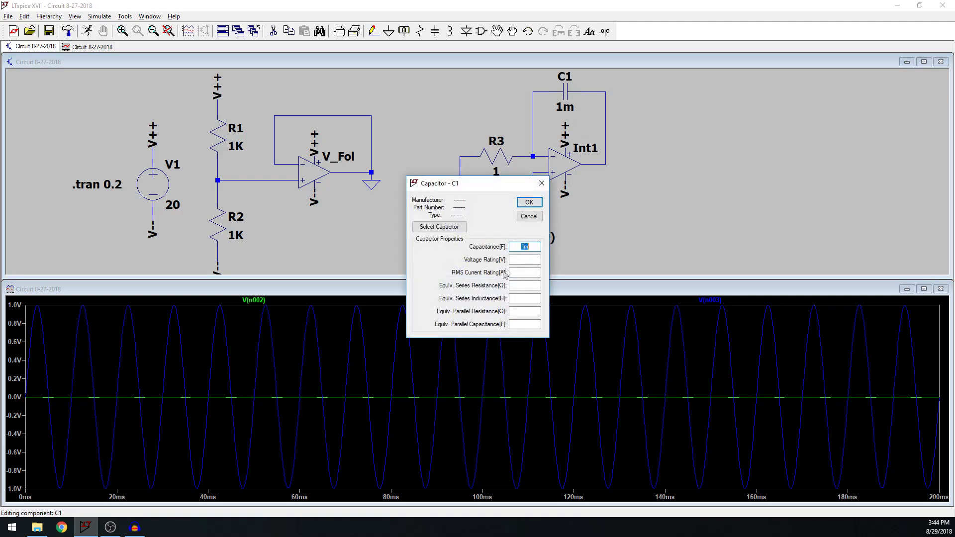
text(1)
click(529, 202)
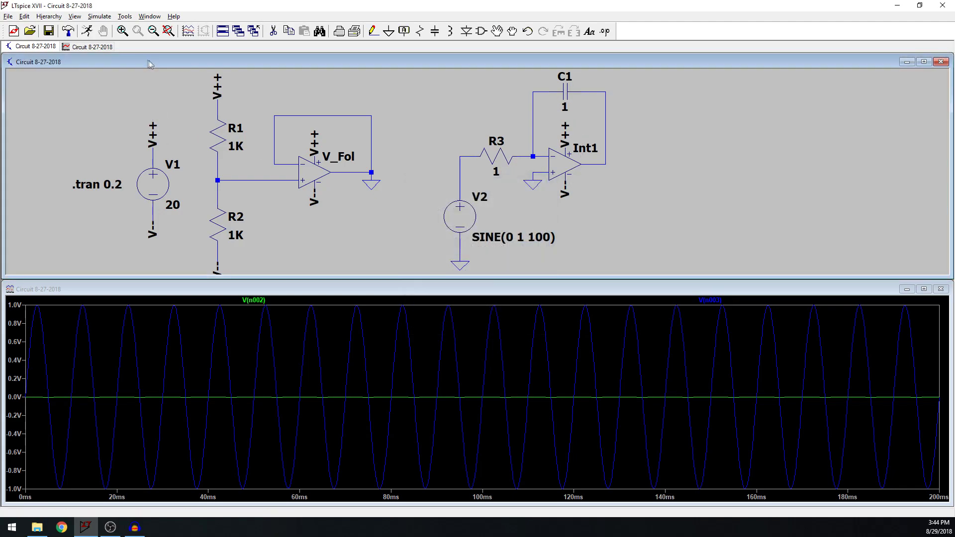
click(97, 17)
click(104, 26)
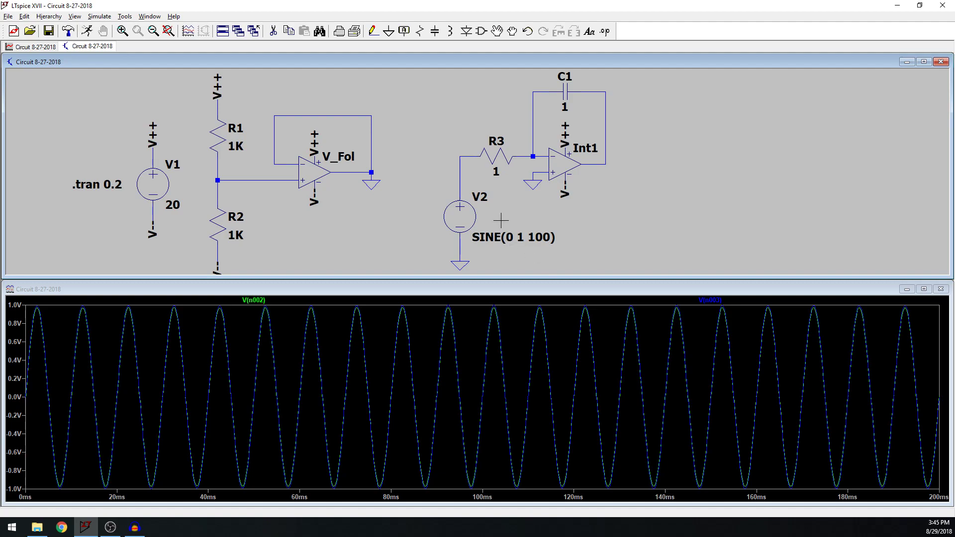
Set the frequency of V2's sine function to 1000 Hz.
right_click(457, 214)
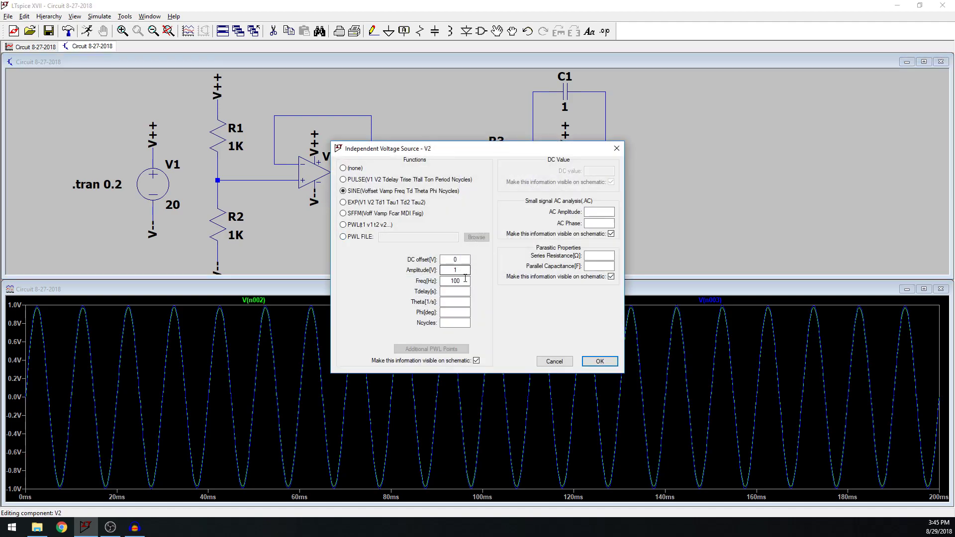
drag(465, 279, 453, 281)
text(1000)
key(Return)
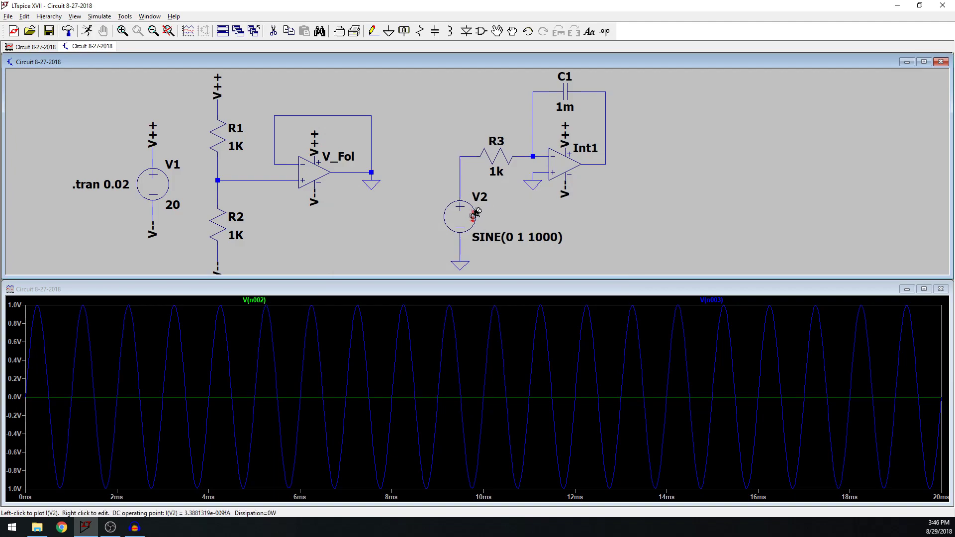
Set the frequency of V2's sine function to 1 Hz.
right_click(456, 217)
double_click(445, 281)
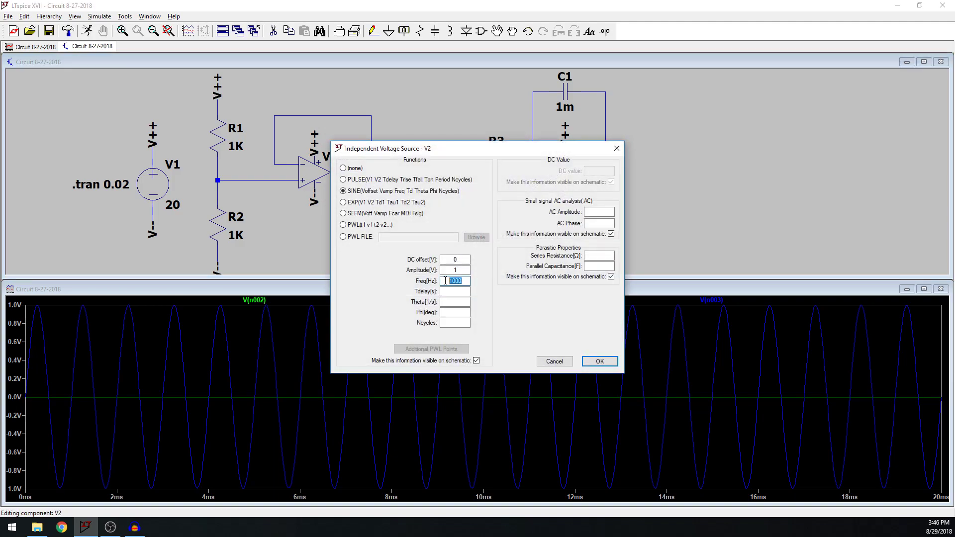
text(1)
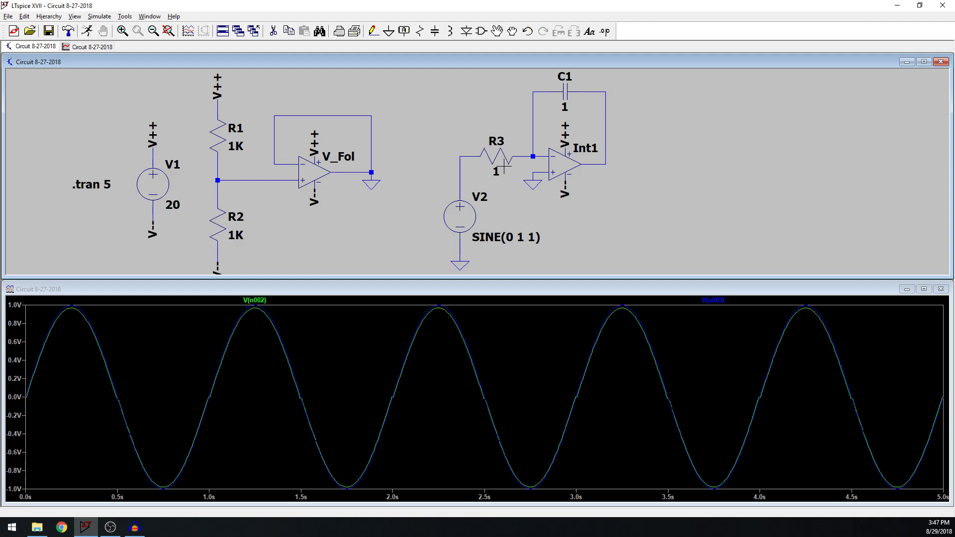
Set the resistance of input resistor R3 to 1000 ohms.
right_click(504, 166)
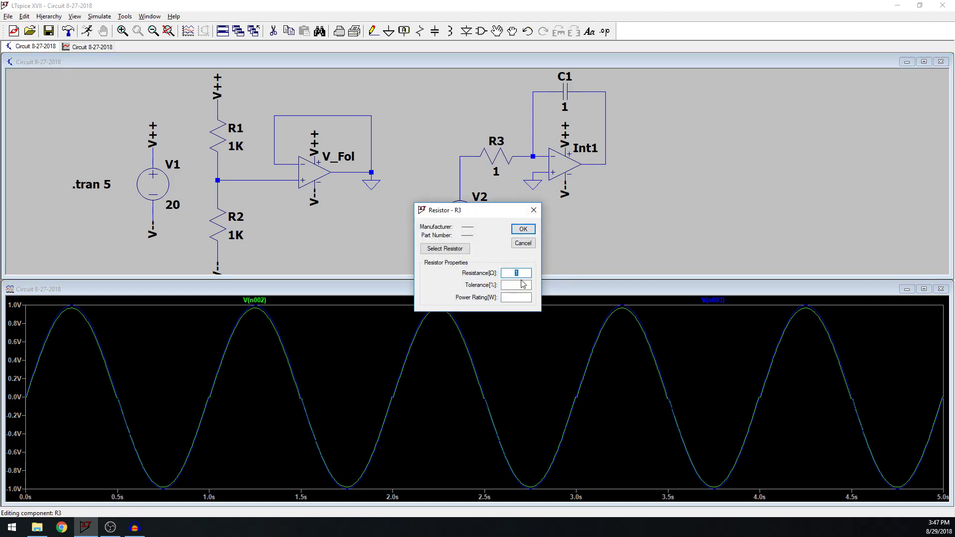
text(1000)
click(523, 229)
Set feedback capacitor C1 to 0.001 farad and rerun the simulation.
right_click(564, 100)
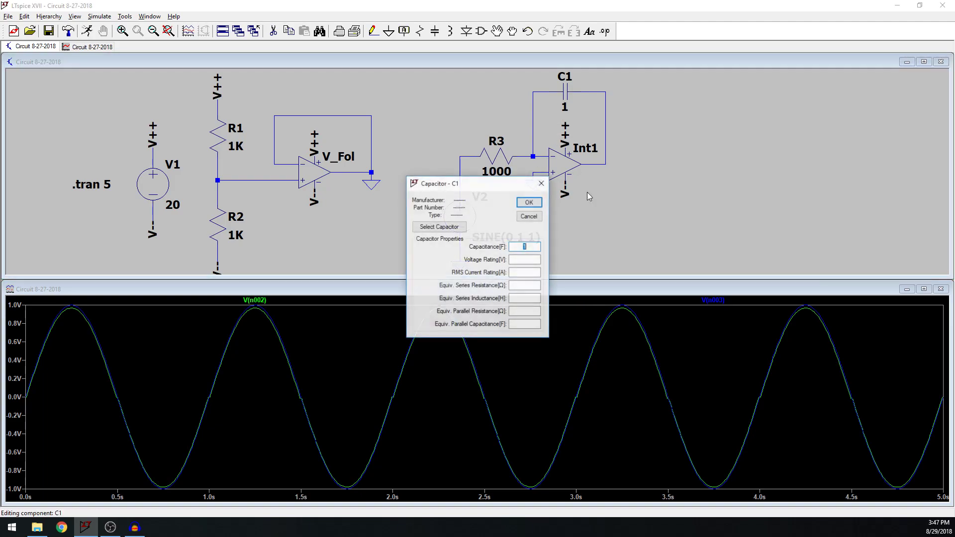
click(528, 248)
key(BackSpace)
text(0.)
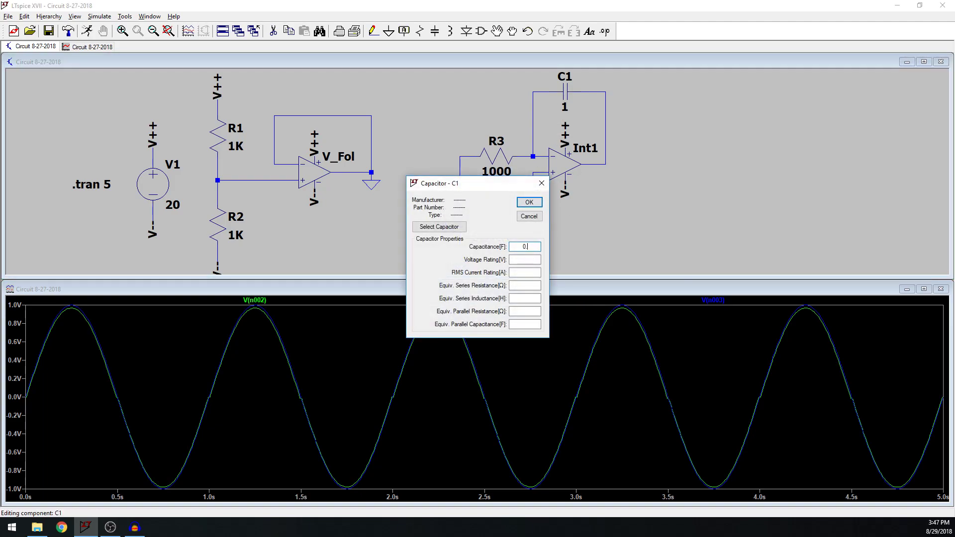
text(001)
key(Return)
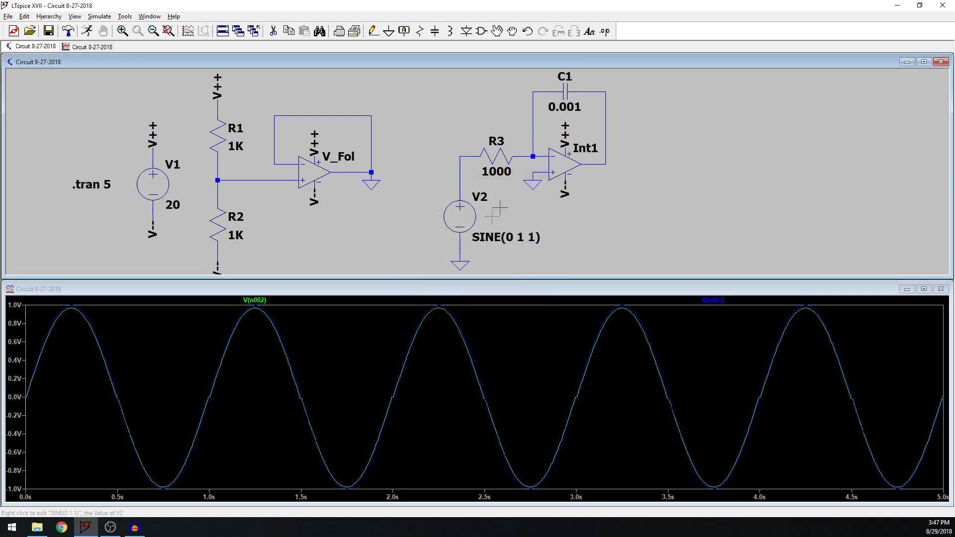
click(106, 16)
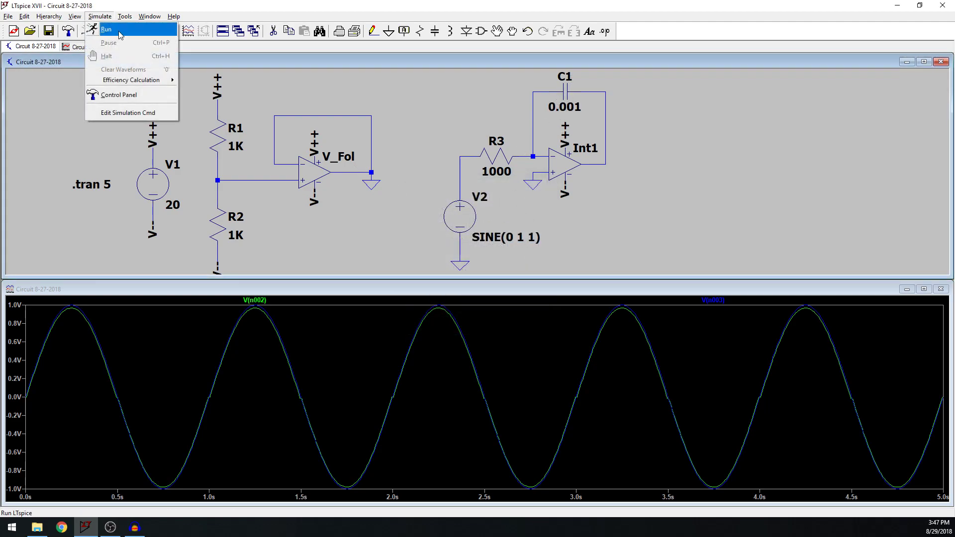
click(115, 29)
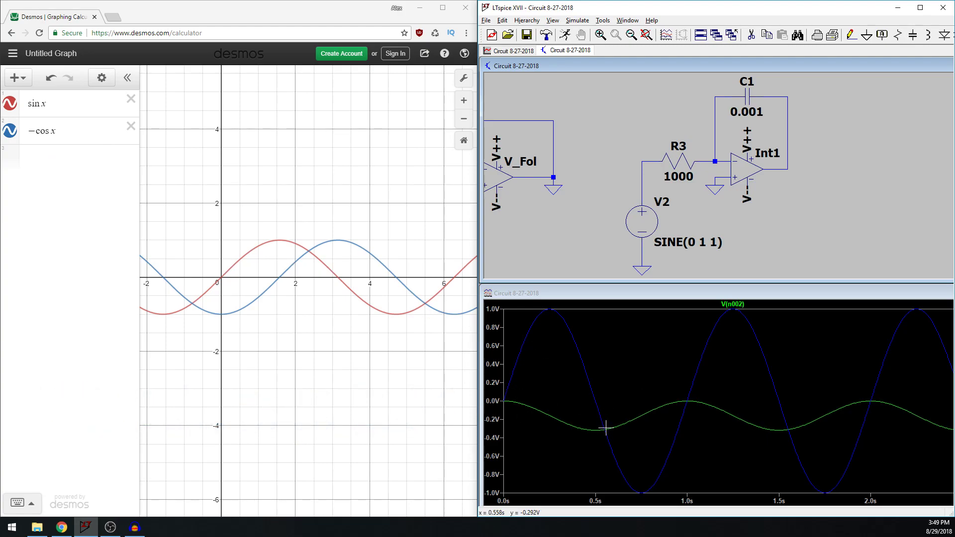
Review the function options of voltage source V2 and close its settings.
right_click(647, 227)
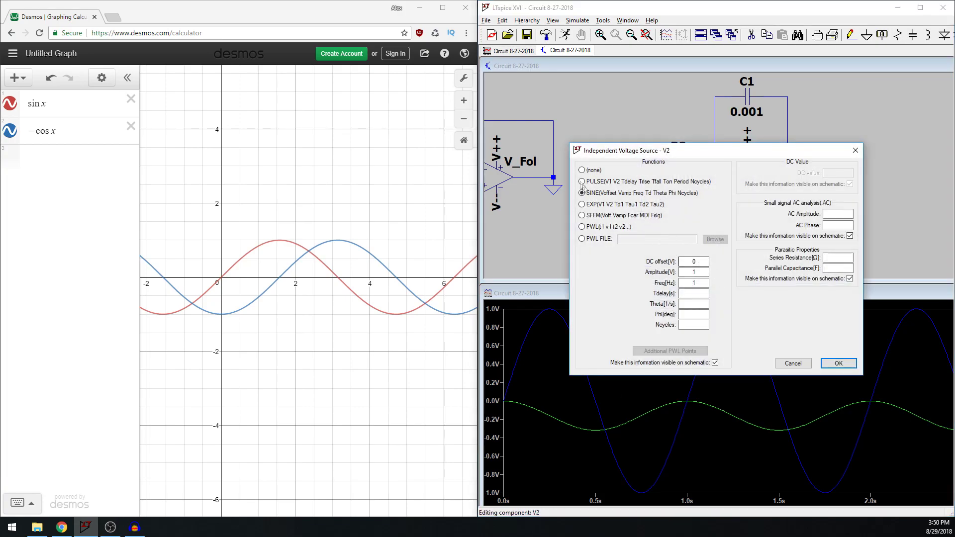
key(Escape)
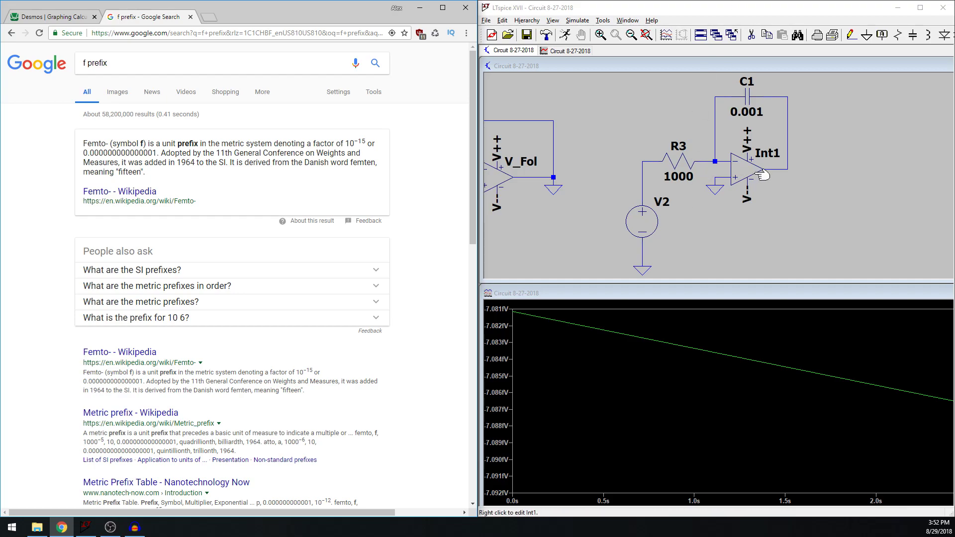
Add a 1000 ohm resistor in parallel with C1 in the integrator's feedback loop.
scroll(752, 178, down, 2)
scroll(751, 178, down, 1)
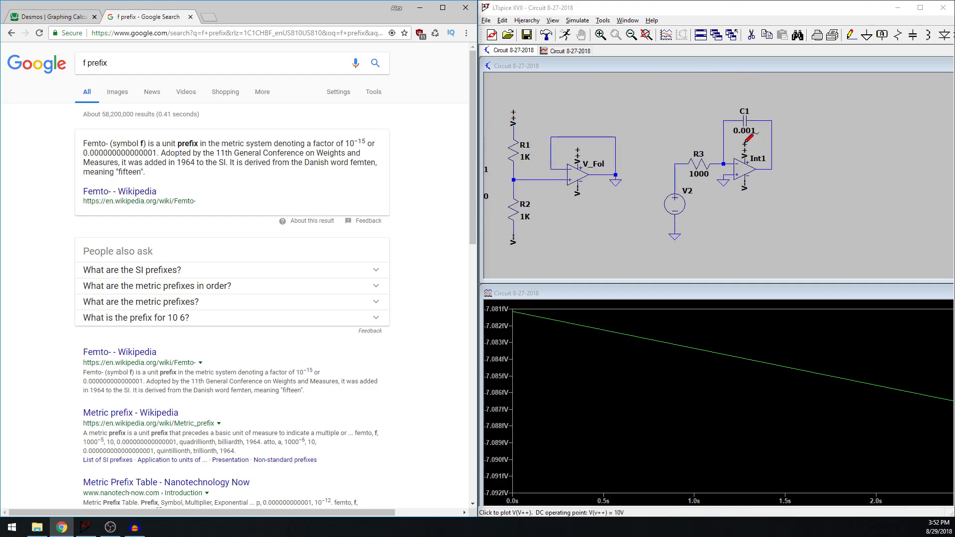
click(896, 35)
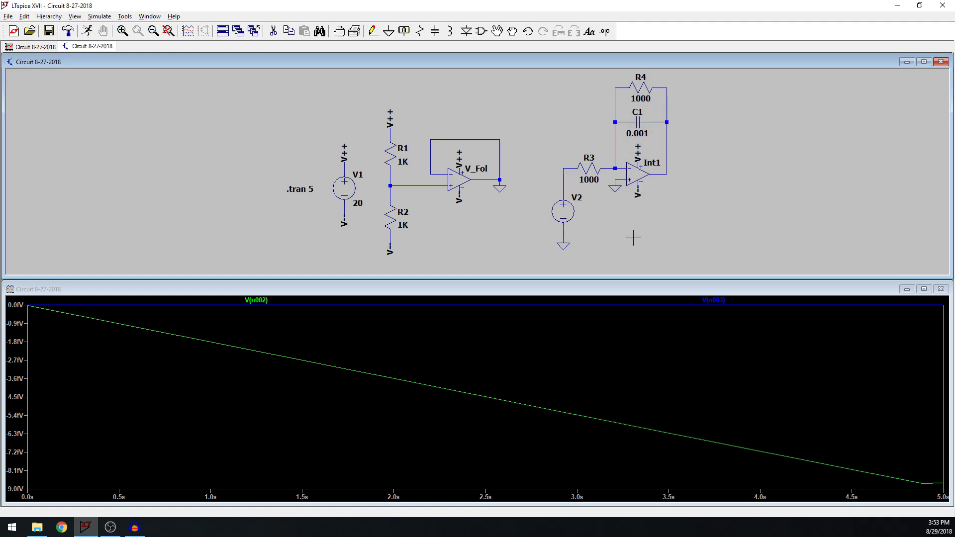
Set V2's DC value to 5 V.
right_click(561, 218)
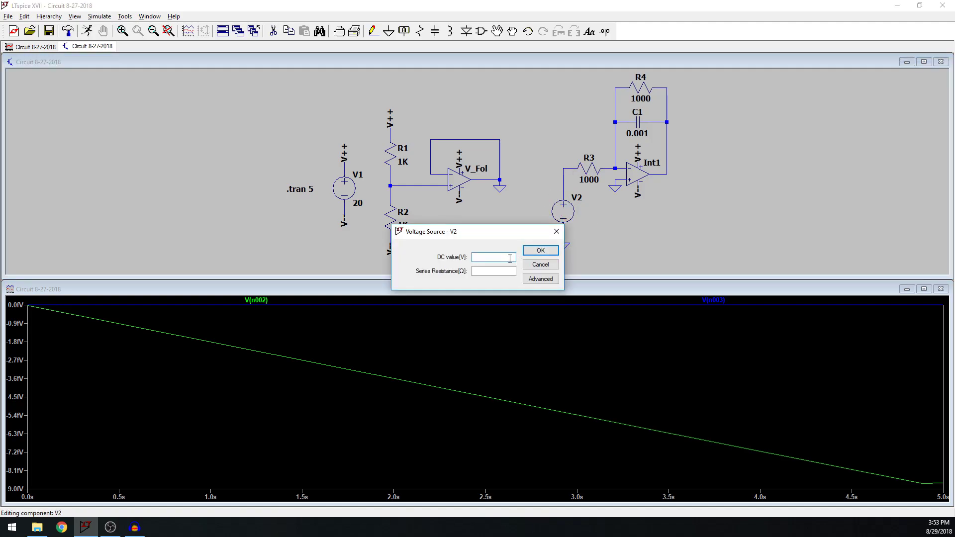
click(541, 250)
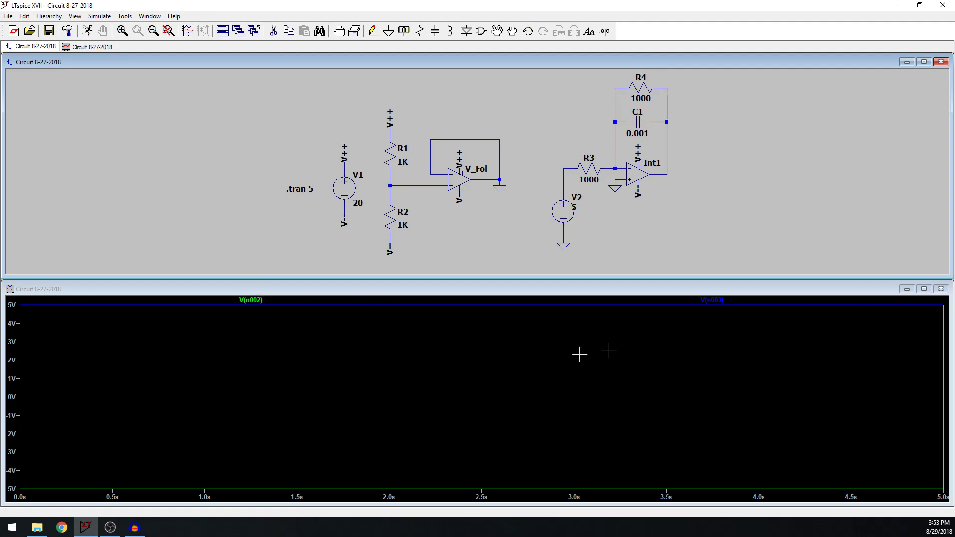
Change V2 to a sine source with 0 V offset, 5 V amplitude and 3000 Hz frequency.
right_click(567, 218)
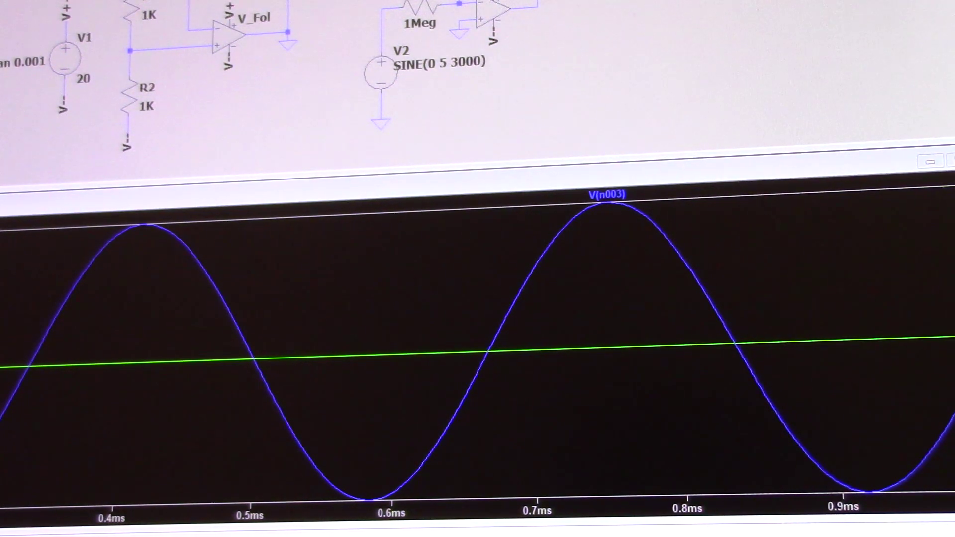
Compare the integrator's output trace shown alone with the view that overlays V2's input trace.
click(389, 7)
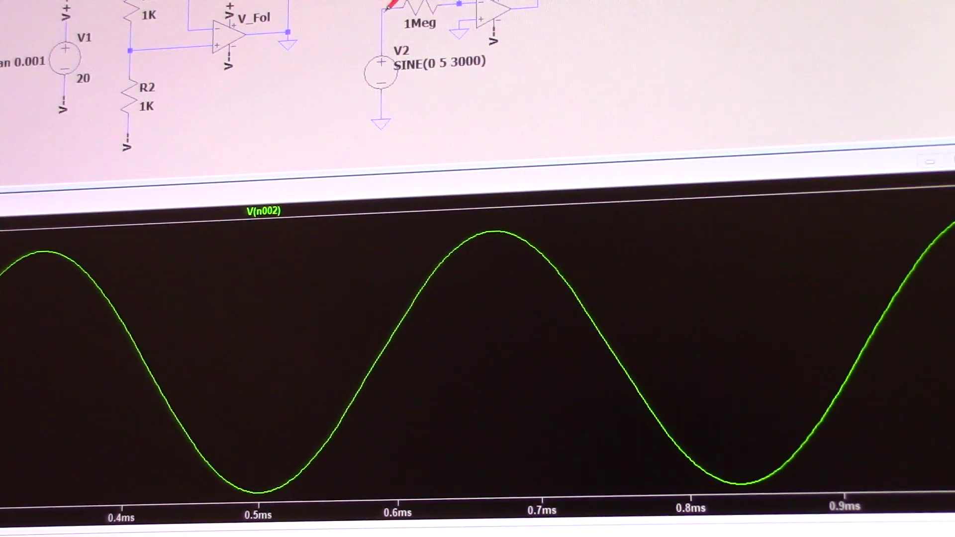
click(537, 4)
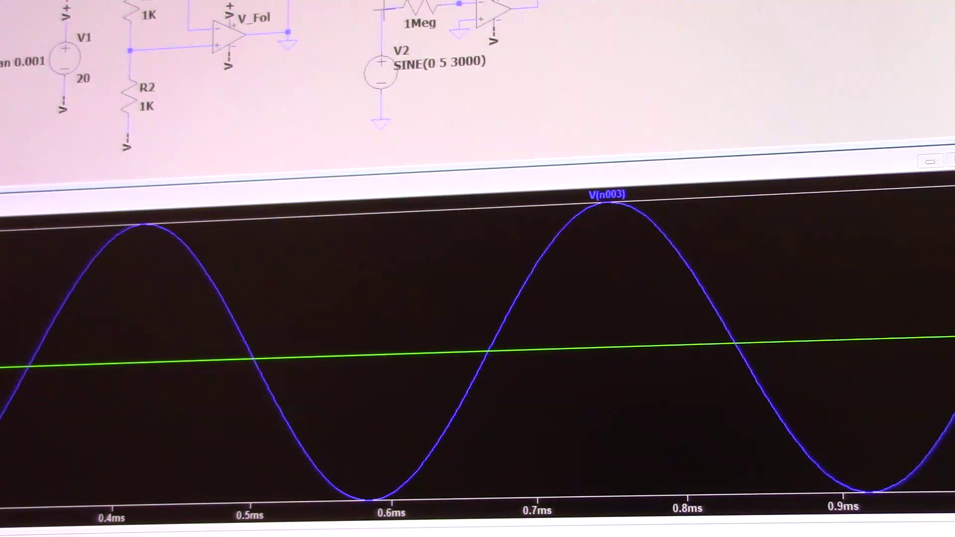